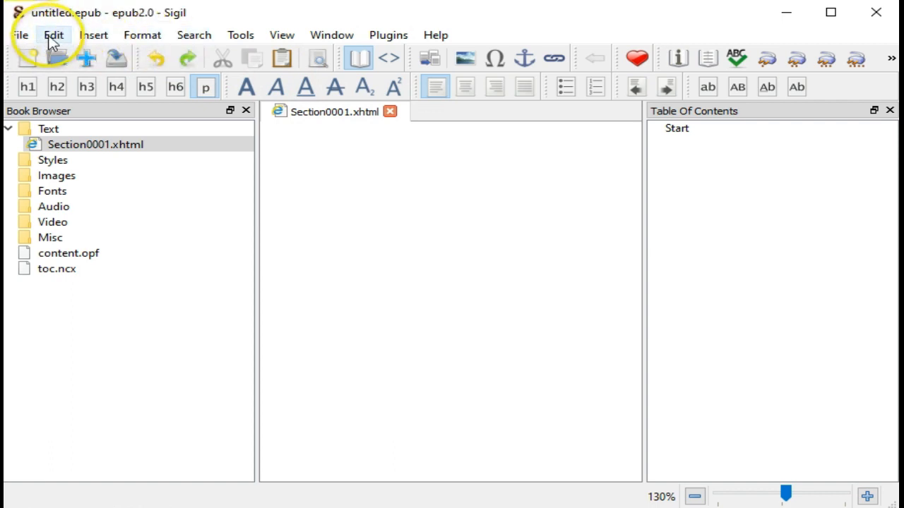
left_click(20, 37)
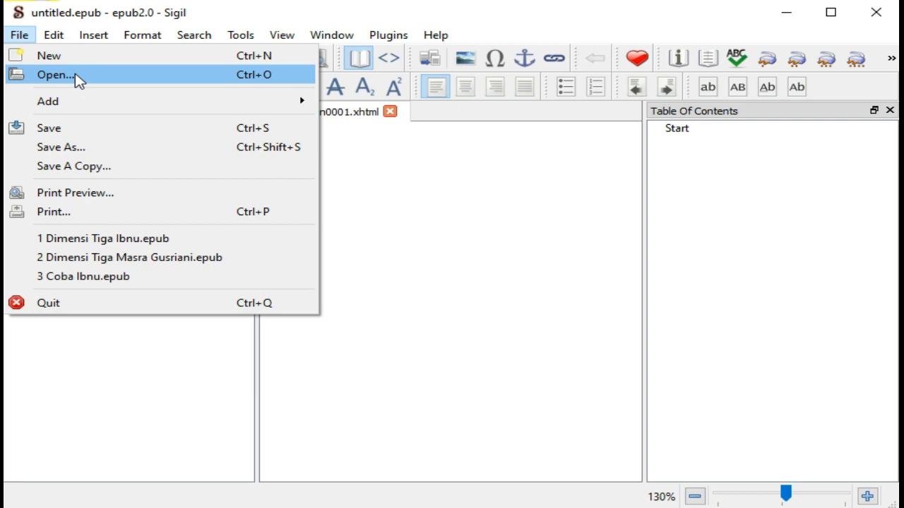
mouse_move(84, 103)
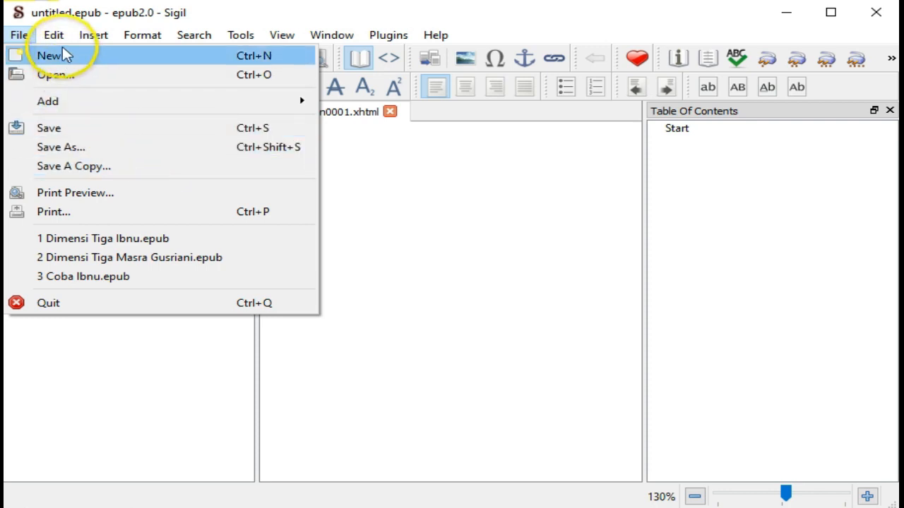
mouse_move(62, 45)
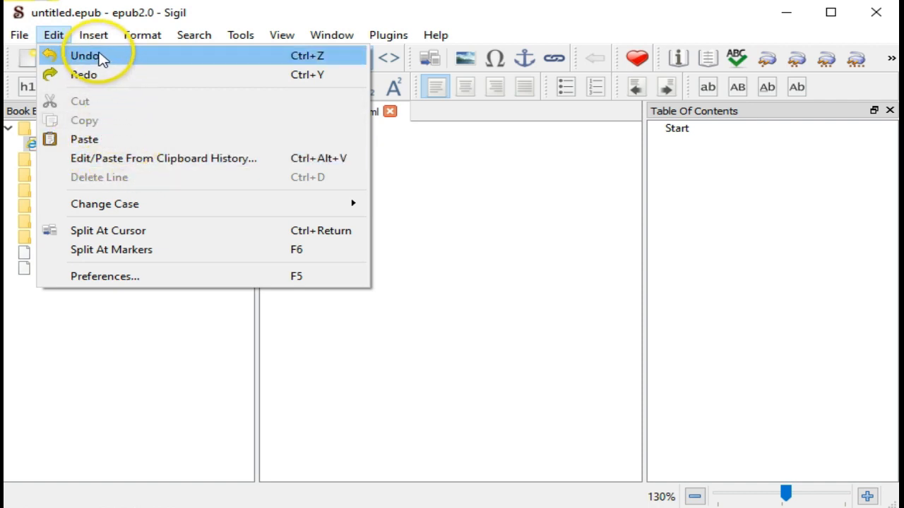
mouse_move(97, 42)
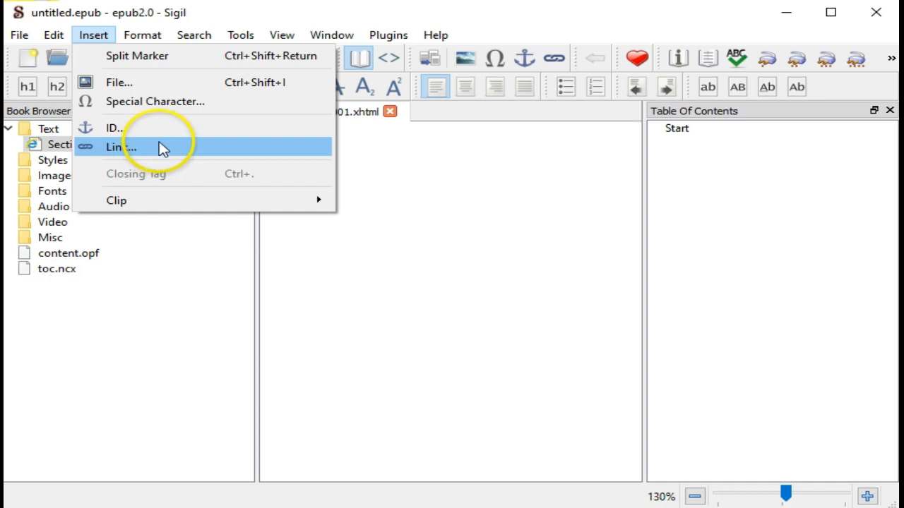
mouse_move(156, 36)
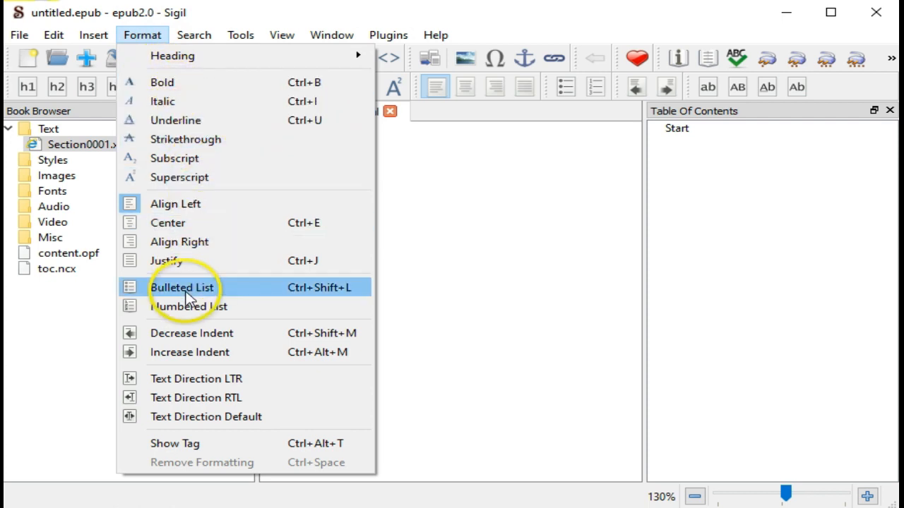
mouse_move(206, 41)
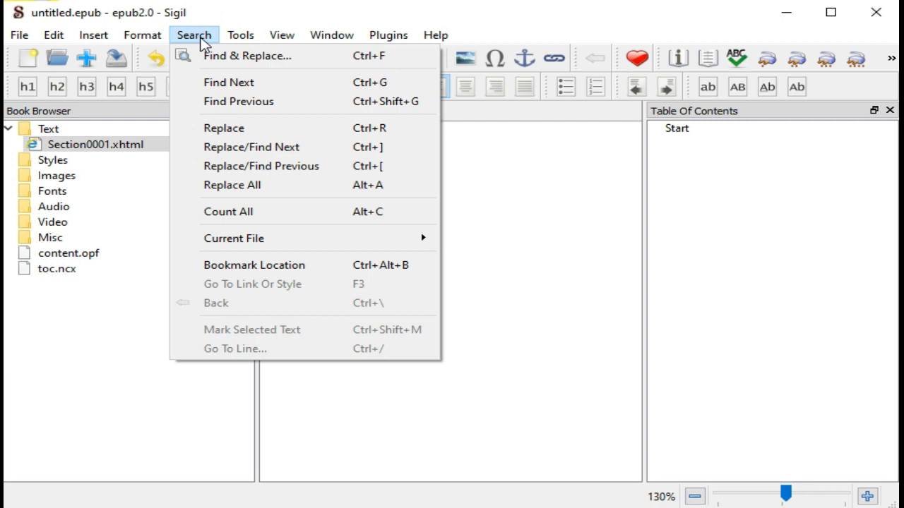
mouse_move(241, 41)
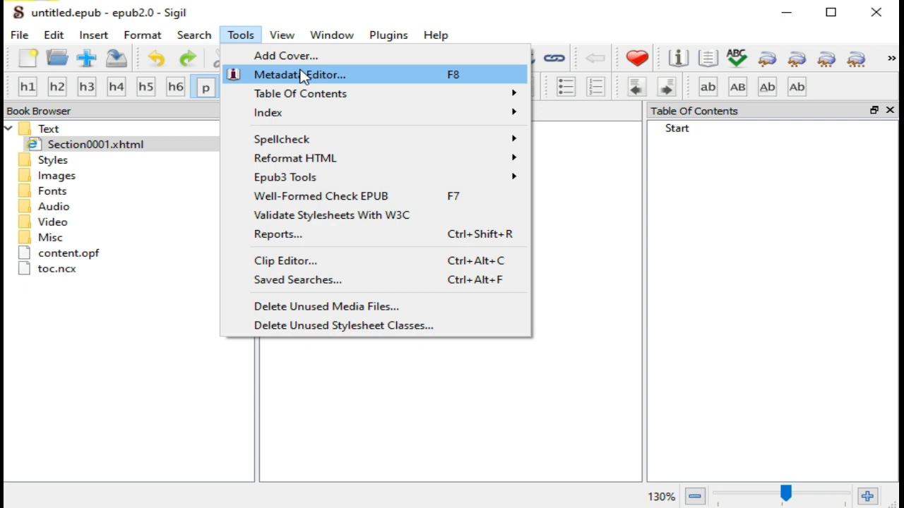
mouse_move(323, 96)
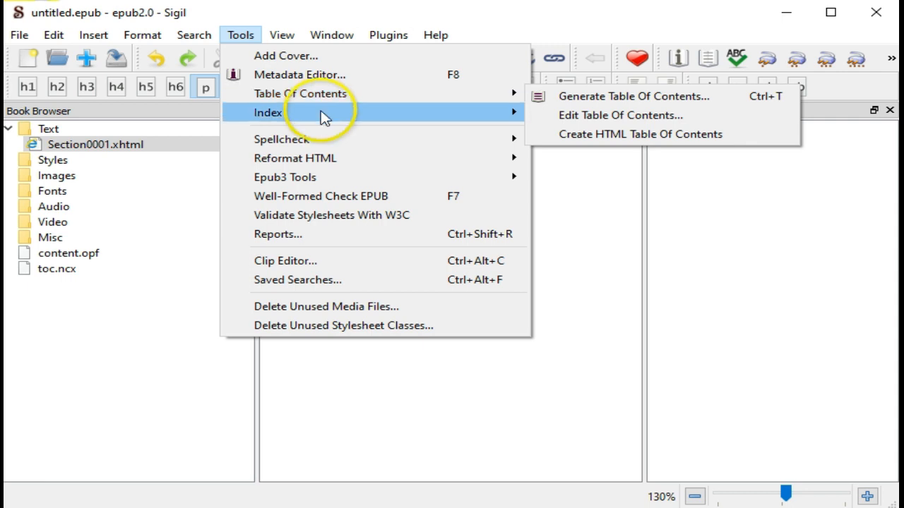
mouse_move(322, 118)
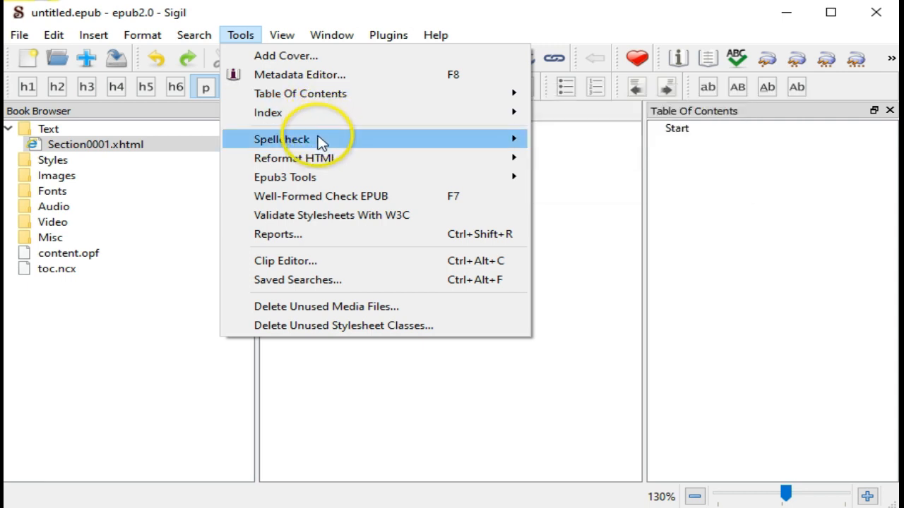
mouse_move(280, 38)
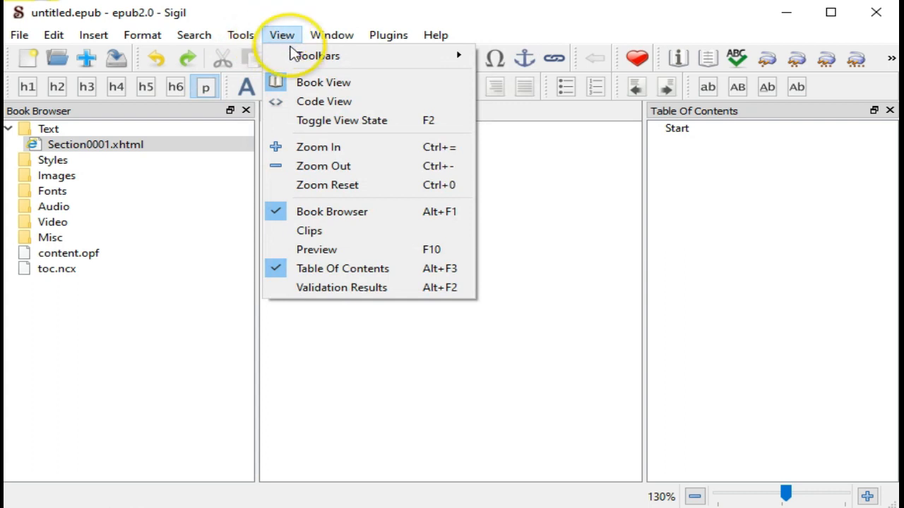
mouse_move(317, 56)
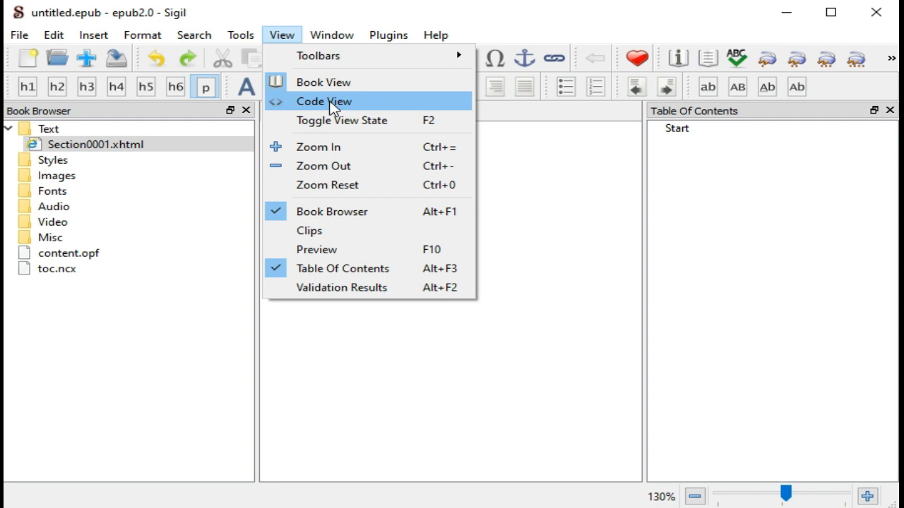
mouse_move(448, 35)
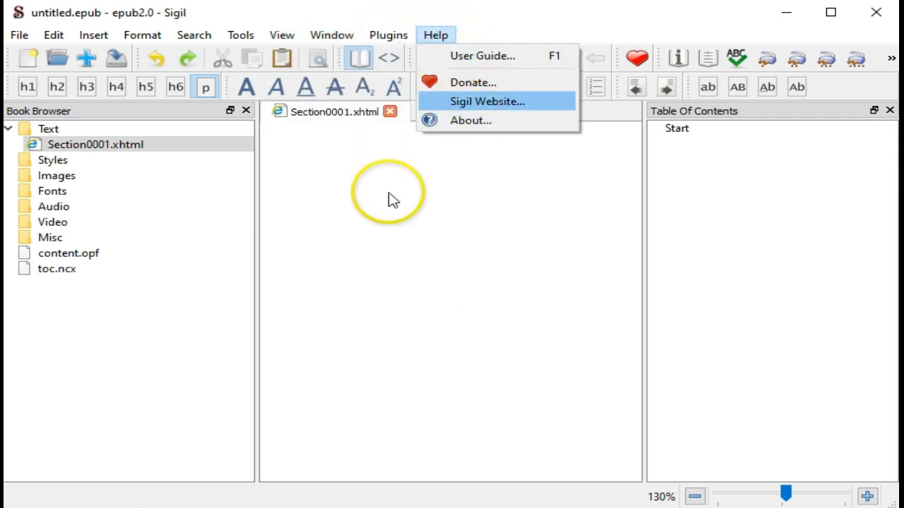
left_click(380, 240)
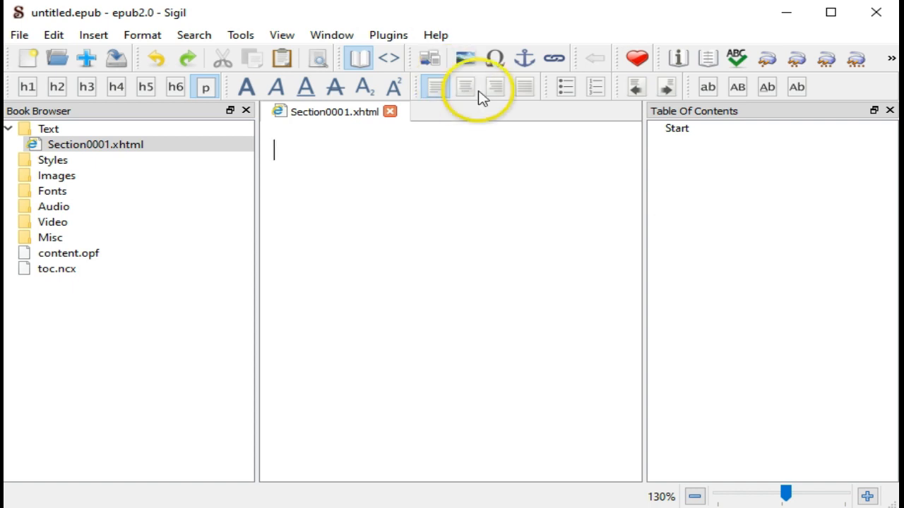
left_click(479, 200)
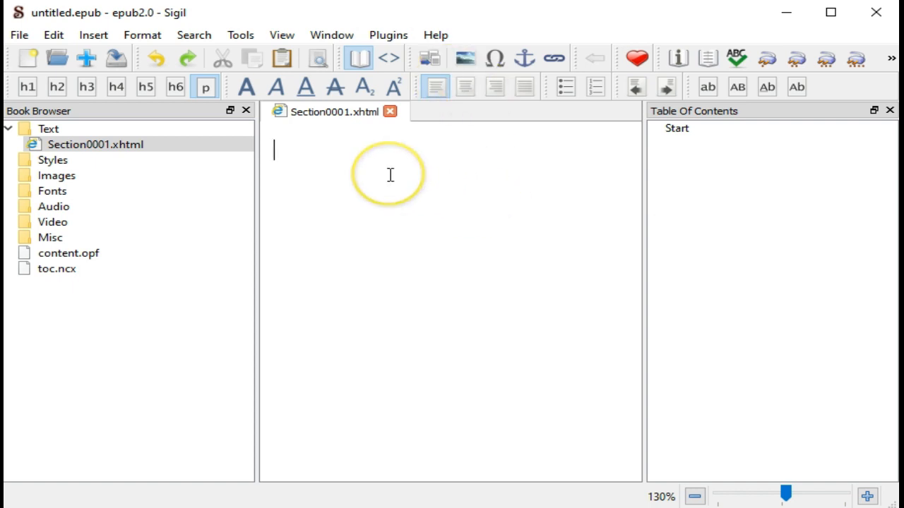
Add the existing HTML file Sistem Persamaan Linear from the Bahan Tesis dan IGI > Emodul folder to the book
left_click(86, 61)
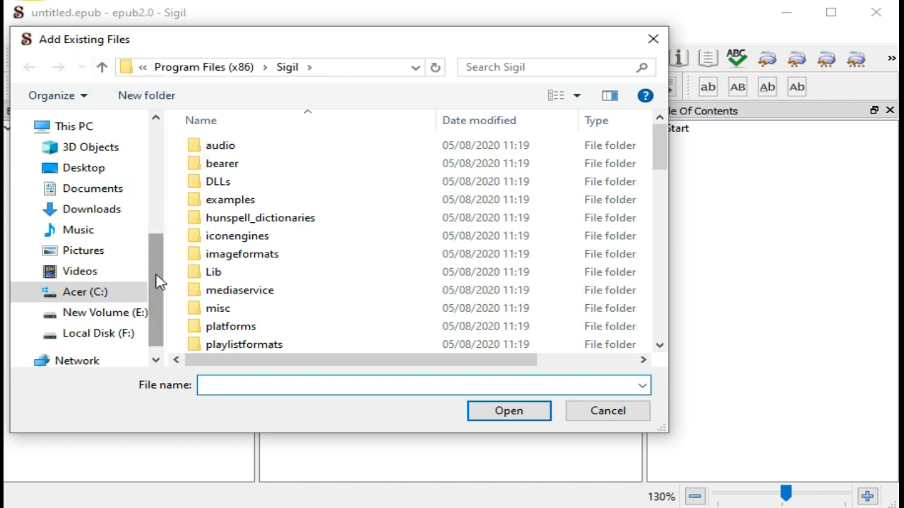
left_click(95, 190)
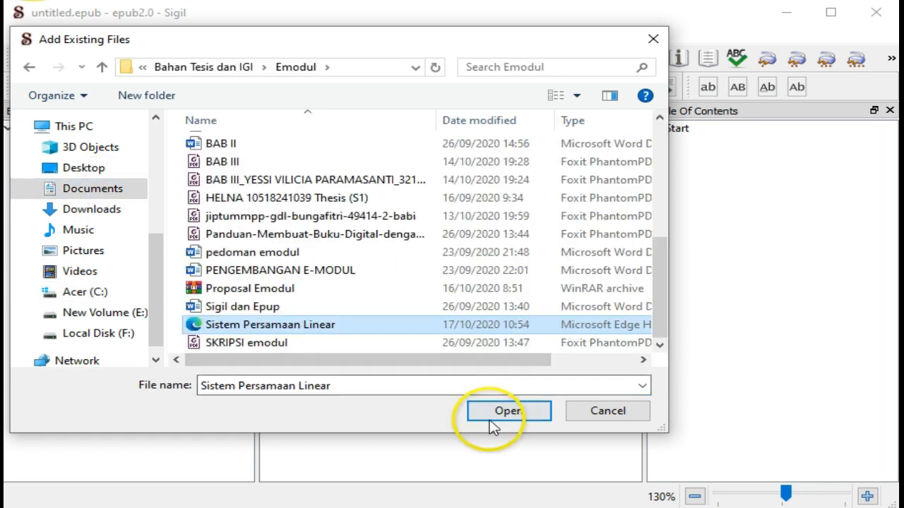
left_click(503, 413)
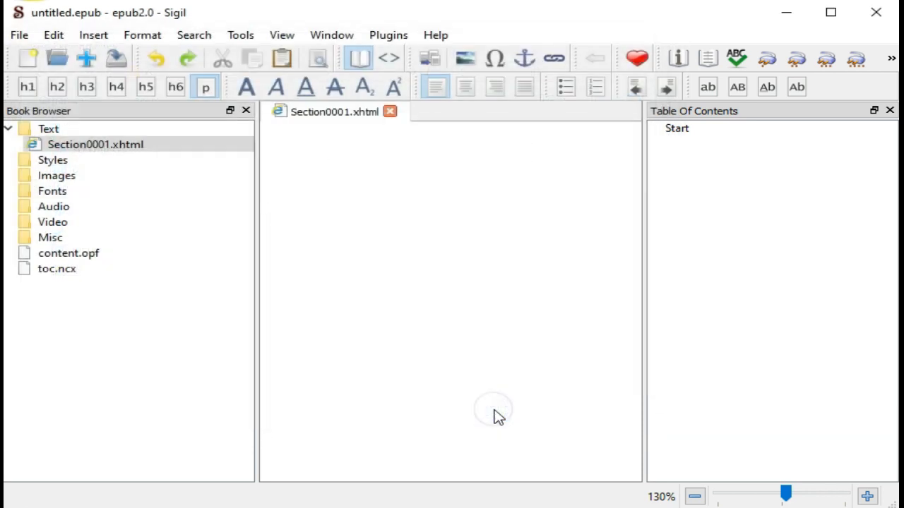
left_click(652, 298)
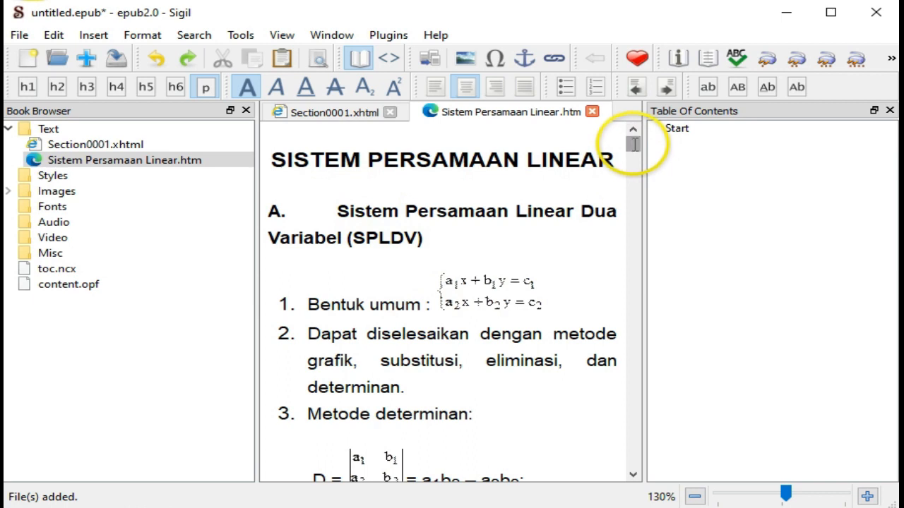
Remove the "A." numbering before the heading Sistem Persamaan Linear Dua Variabel (SPLDV) and left-align the heading
left_click(634, 474)
left_click(633, 474)
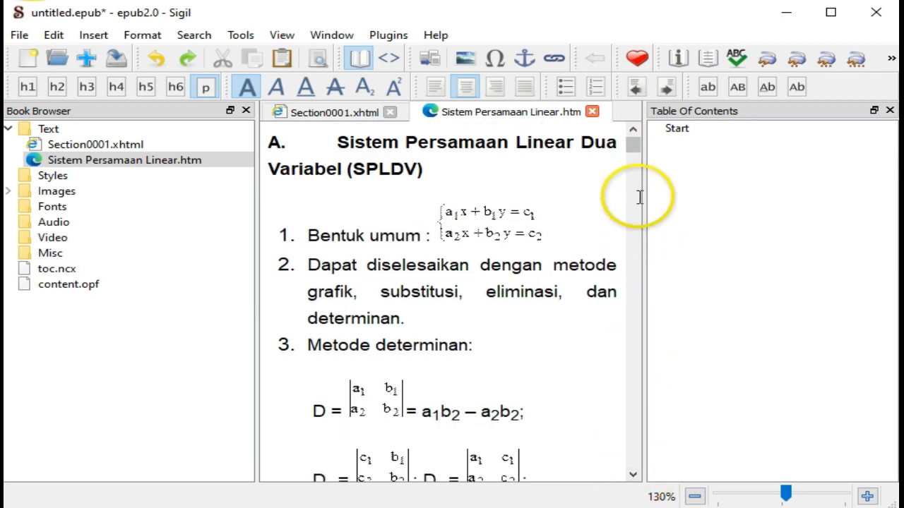
mouse_move(632, 145)
left_mouse_down()
mouse_move(633, 158)
mouse_move(632, 139)
left_mouse_up()
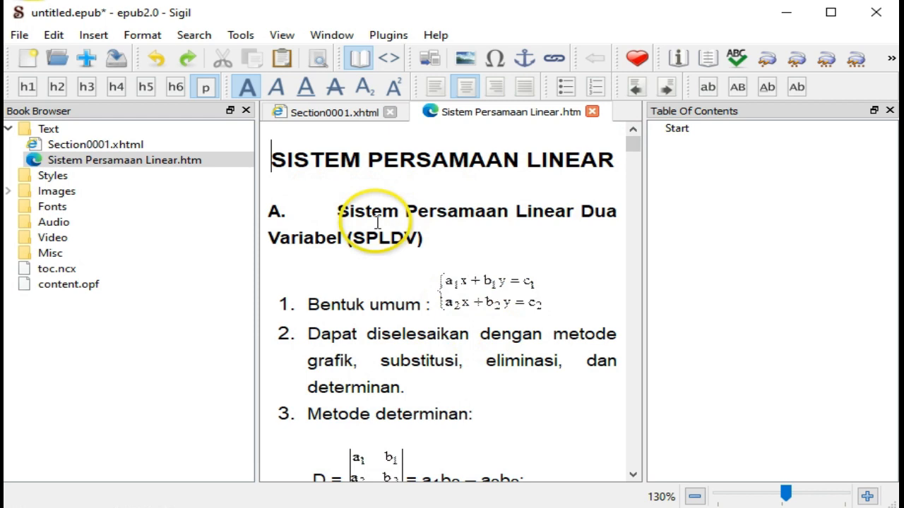
left_click(341, 210)
key("BackSpace")
key("BackSpace")
key("BackSpace")
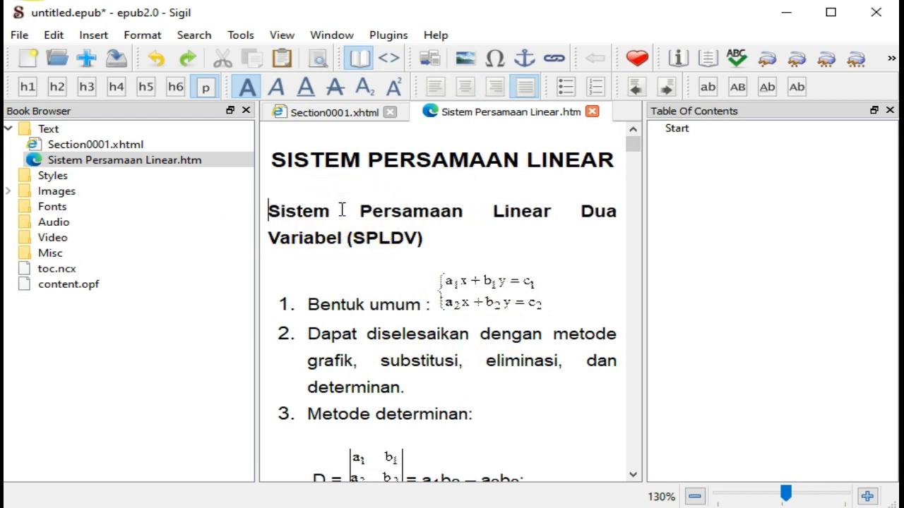
left_click(441, 92)
Remove the numbering and spacing before the heading Sistem Persamaan Linear Tiga Variabel (SPLTV) and left-align the heading
scroll(341, 271, "down", 5)
left_click(342, 271)
key("BackSpace")
key("BackSpace")
key("BackSpace")
key("BackSpace")
key("BackSpace")
key("BackSpace")
key("BackSpace")
key("BackSpace")
key("BackSpace")
key("BackSpace")
key("BackSpace")
key("BackSpace")
key("BackSpace")
key("BackSpace")
left_click_drag(639, 157, 631, 137)
left_click(403, 167)
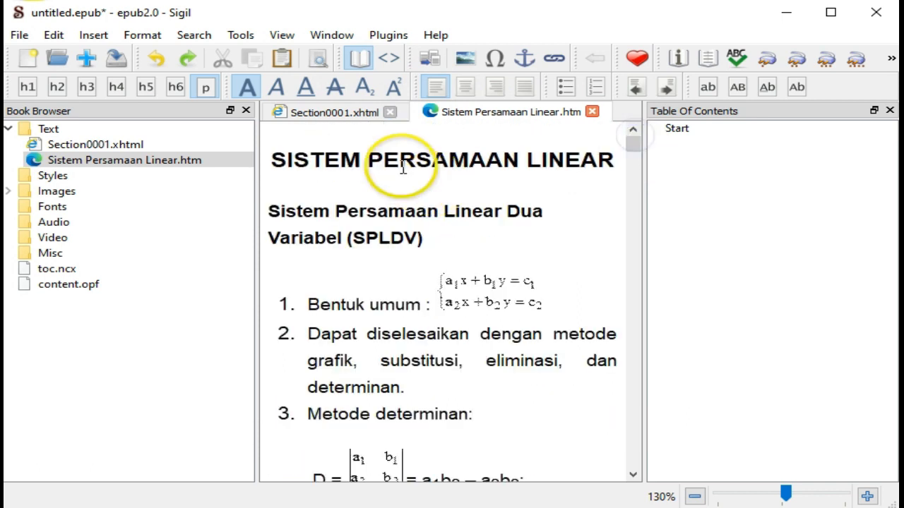
Examine the document's HTML source around the SPLTV heading in code view and return to book view
left_click(391, 60)
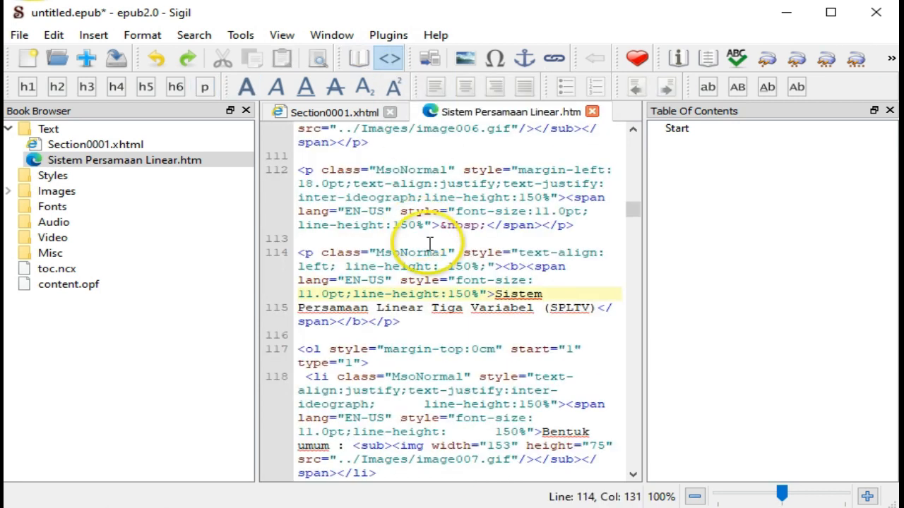
mouse_move(631, 206)
left_mouse_down()
mouse_move(634, 132)
mouse_move(644, 181)
mouse_move(635, 209)
left_mouse_up()
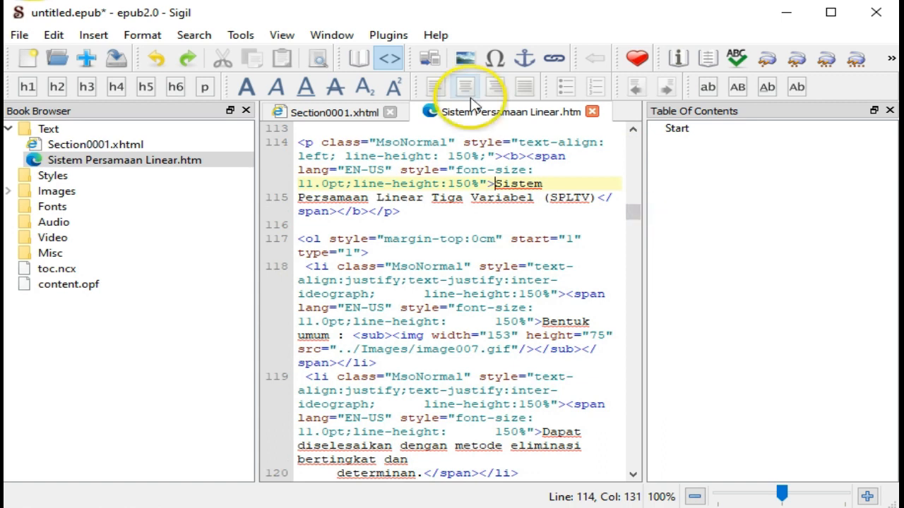
left_click(358, 60)
mouse_move(632, 131)
left_mouse_down()
mouse_move(634, 155)
mouse_move(632, 138)
left_mouse_up()
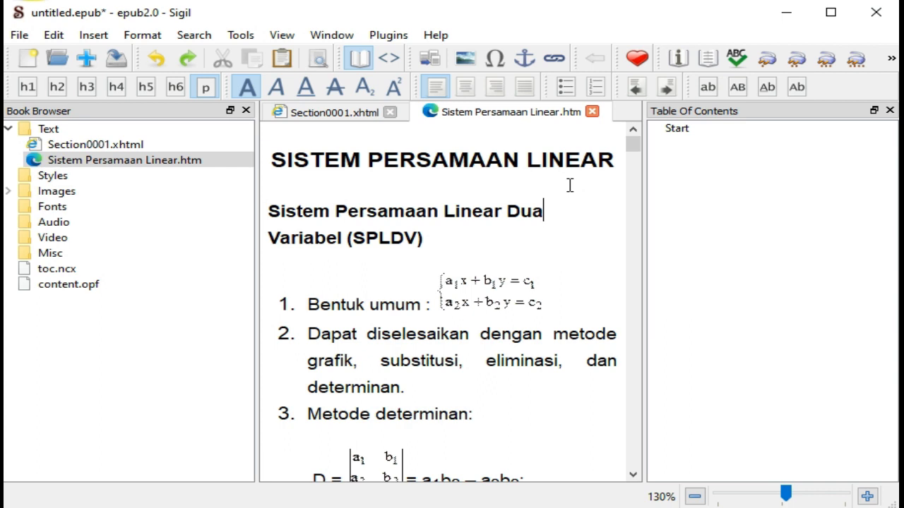
Apply heading level 1 to the title SISTEM PERSAMAAN LINEAR and heading level 2 to the SPLDV section heading
left_click_drag(271, 158, 616, 154)
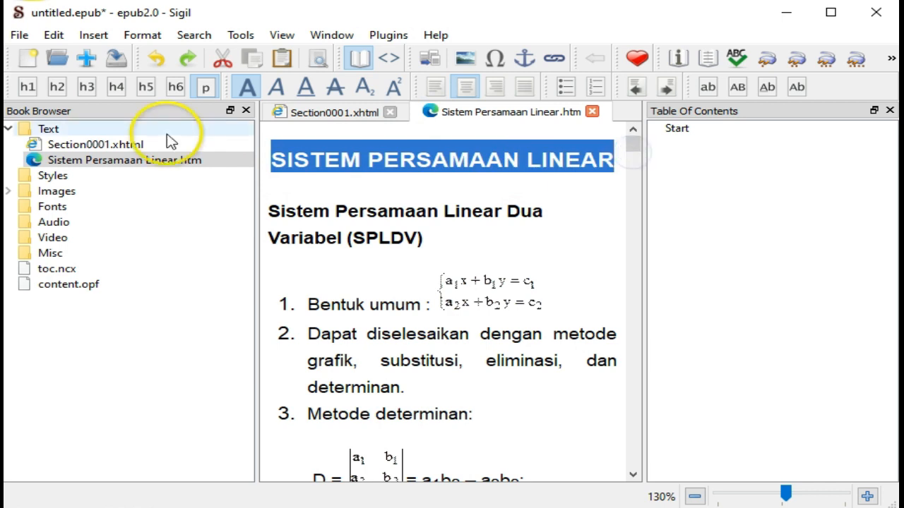
left_click(25, 88)
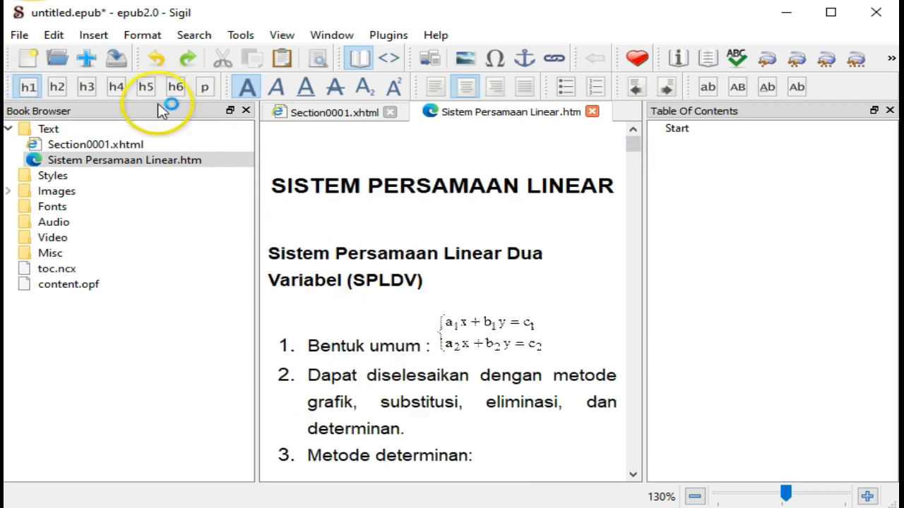
left_click(265, 253)
left_click_drag(266, 252, 460, 276)
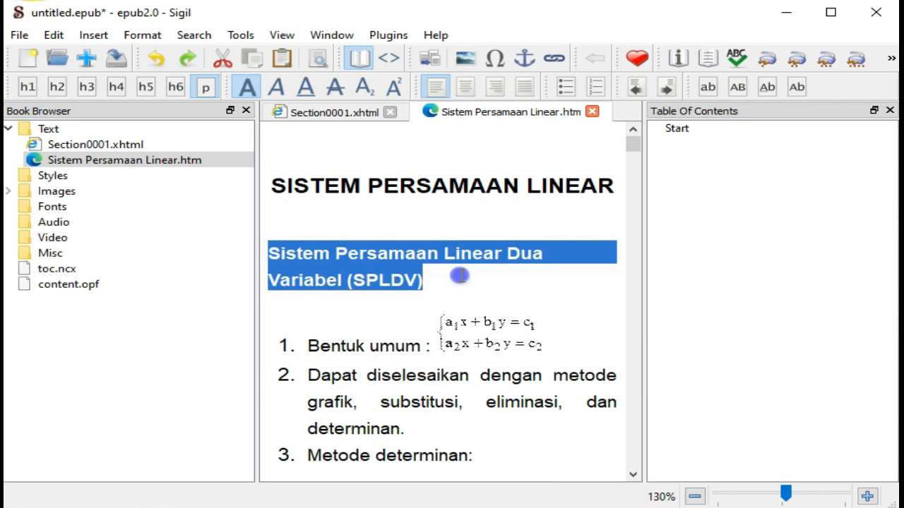
left_click(57, 87)
Apply heading level 2 to the section heading Sistem Persamaan Linear Tiga Variabel (SPLTV)
scroll(332, 201, "down", 5)
left_click_drag(268, 196, 422, 222)
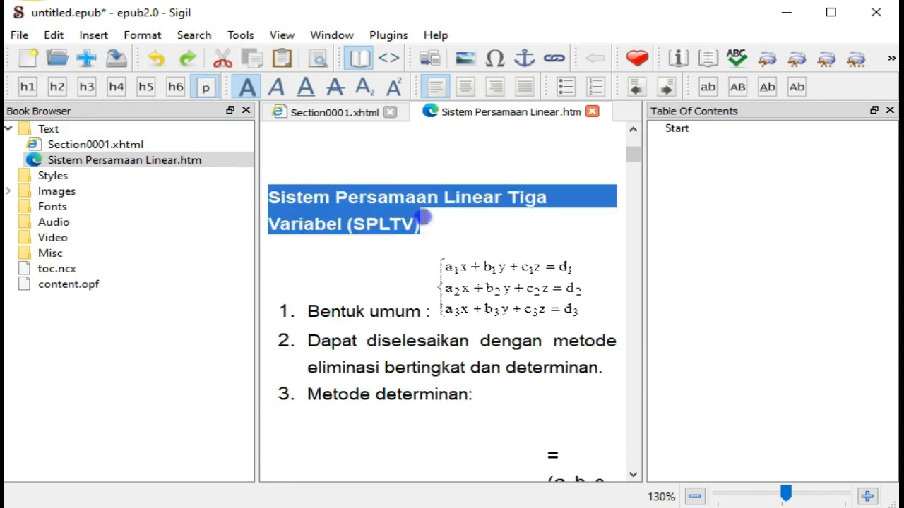
left_click(58, 86)
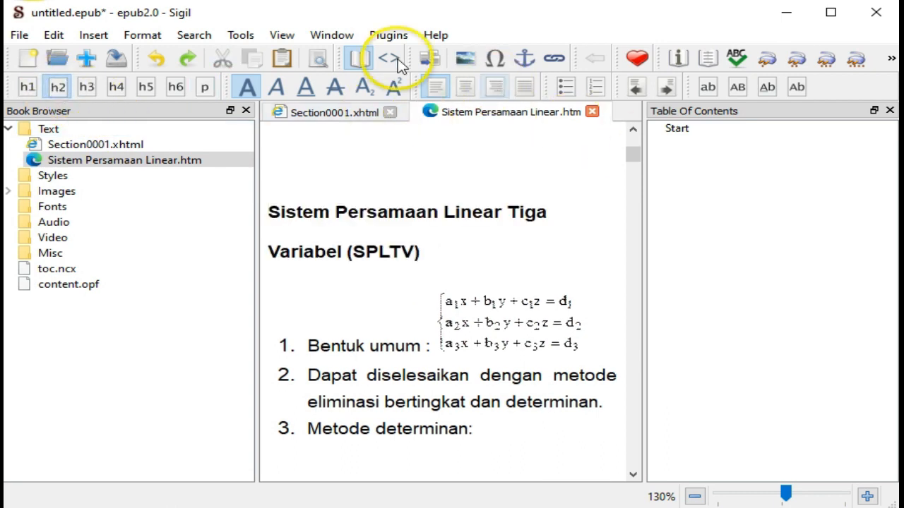
Generate the table of contents with the h1 title and both h2 section headings included
left_click(240, 34)
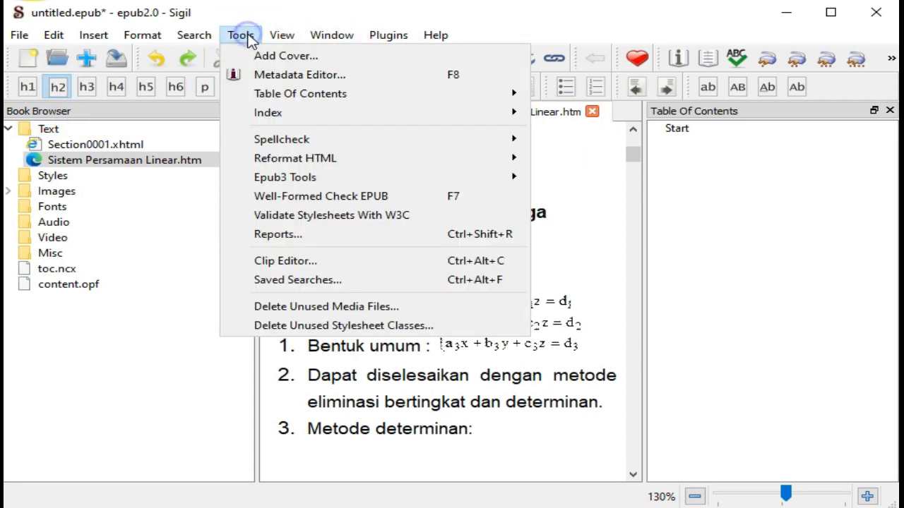
mouse_move(283, 35)
mouse_move(238, 32)
mouse_move(424, 93)
left_click(612, 94)
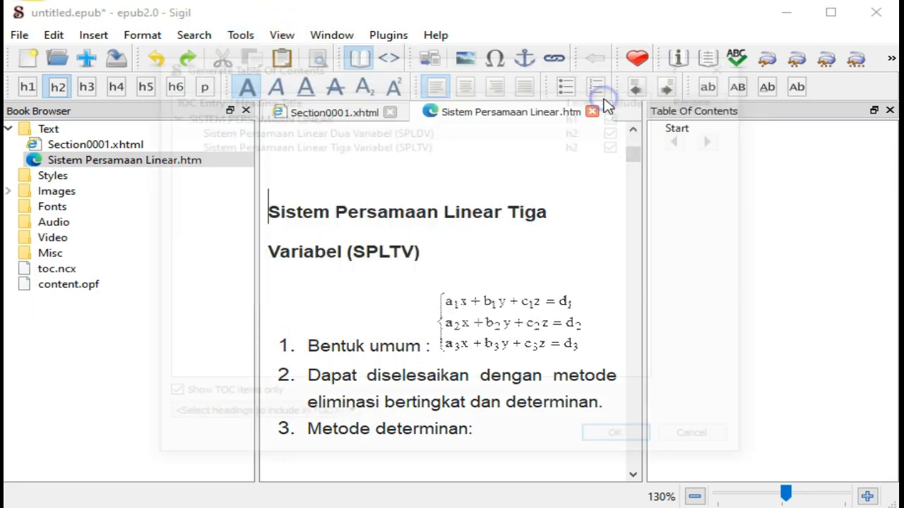
left_click(198, 130)
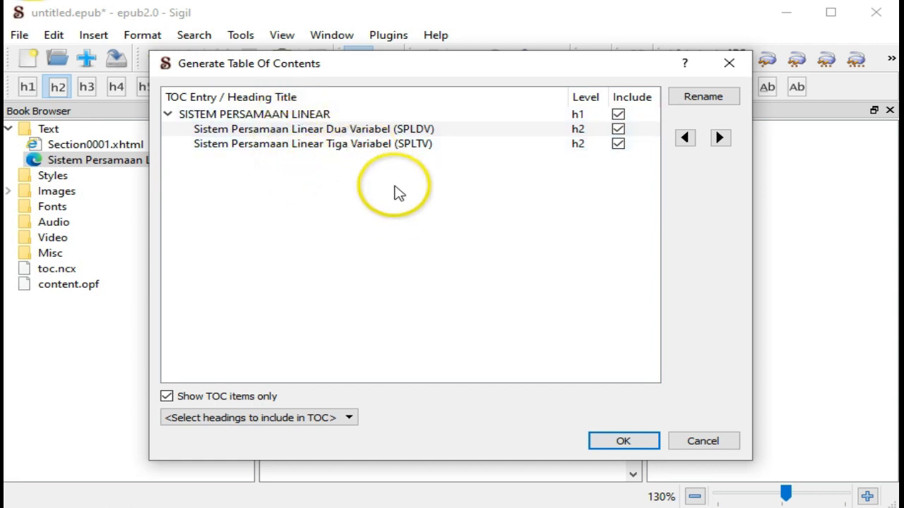
left_click(625, 441)
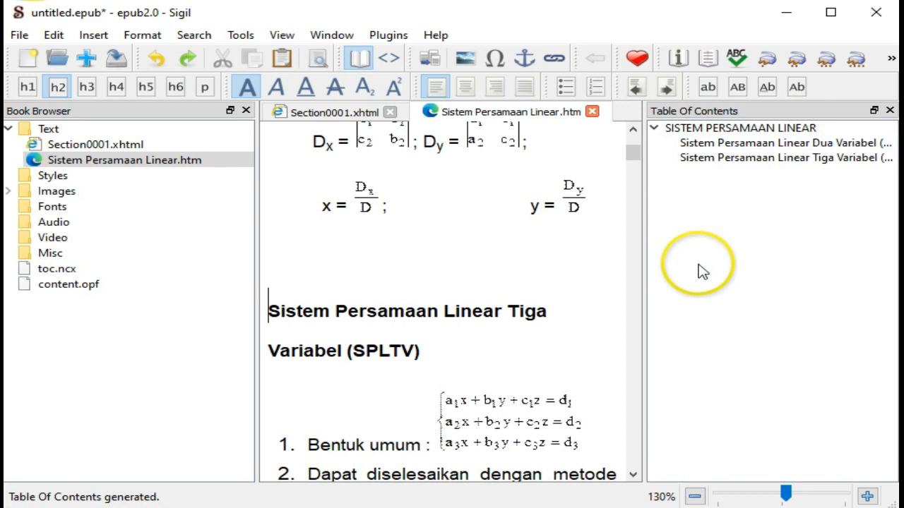
left_click(633, 134)
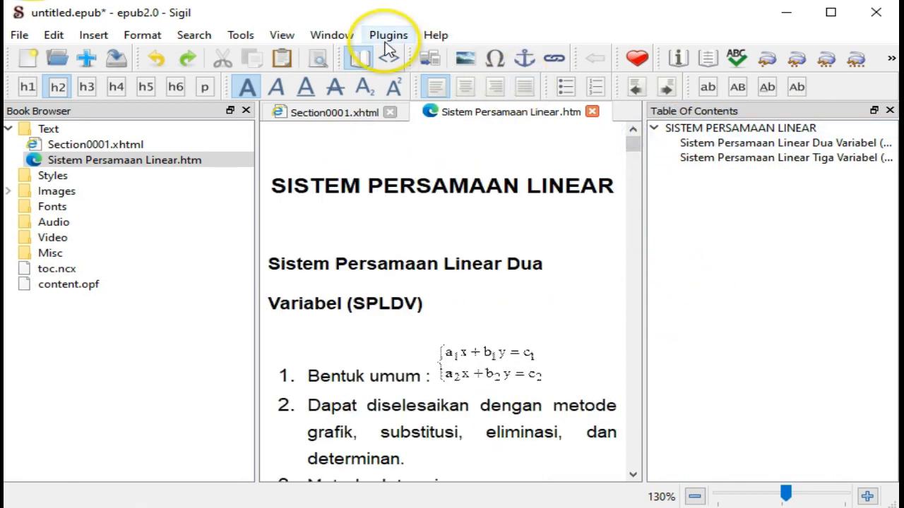
Add an Author entry to the book's metadata and fill in the author's full name
left_click(248, 38)
left_click(281, 79)
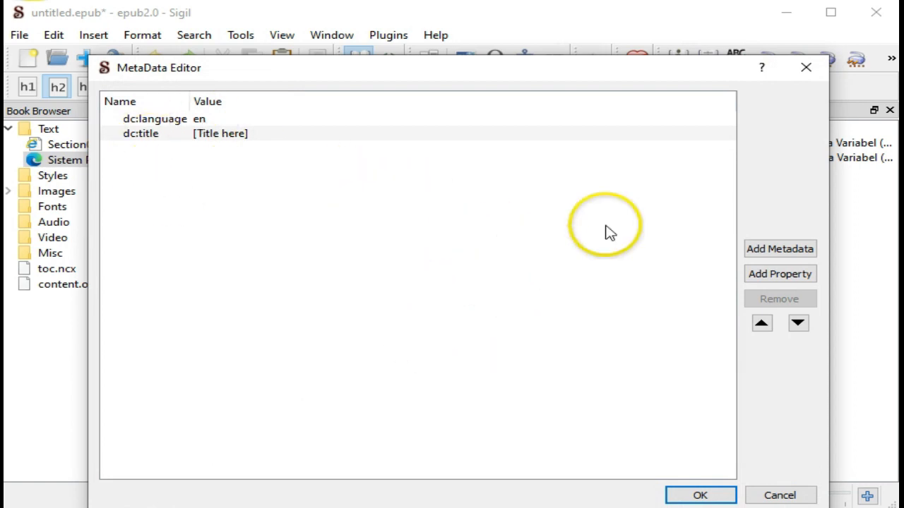
left_click(796, 254)
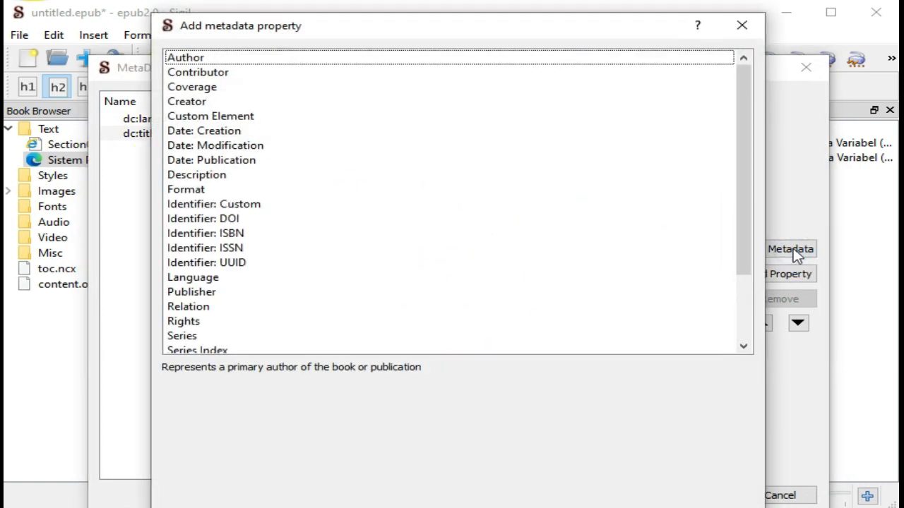
double_click(238, 60)
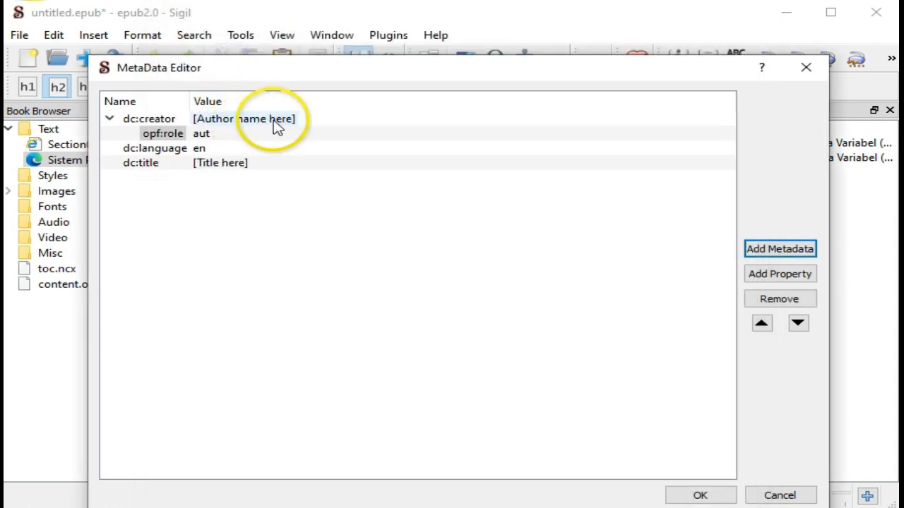
double_click(274, 120)
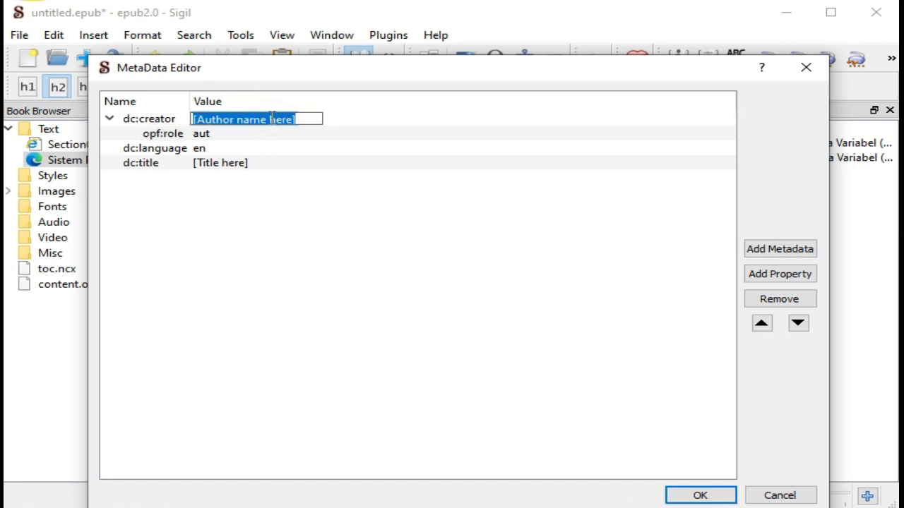
key("BackSpace")
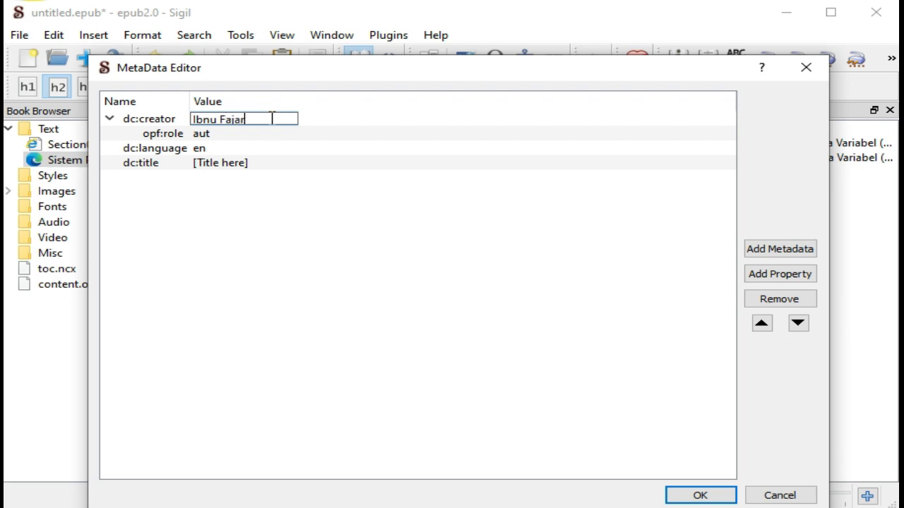
Set the book's title in the metadata to Materi Matematika and apply the metadata changes
double_click(229, 163)
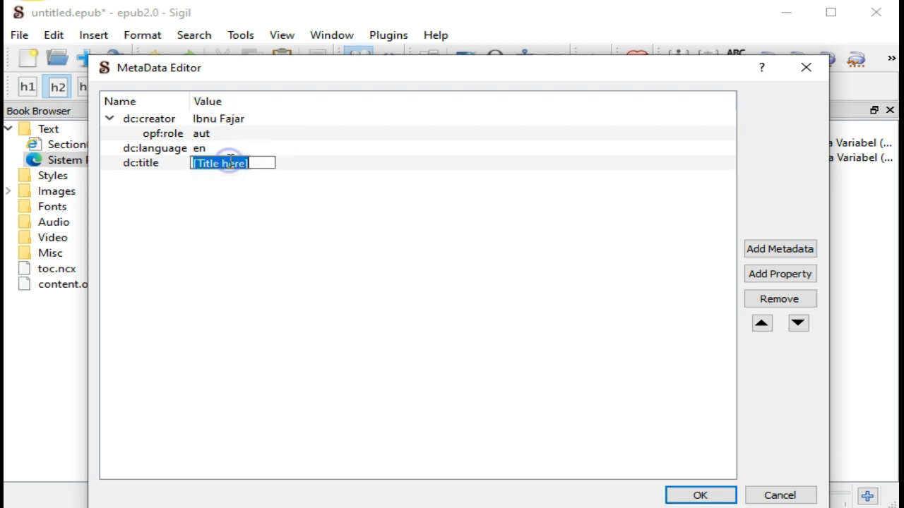
type("Materi Matematika")
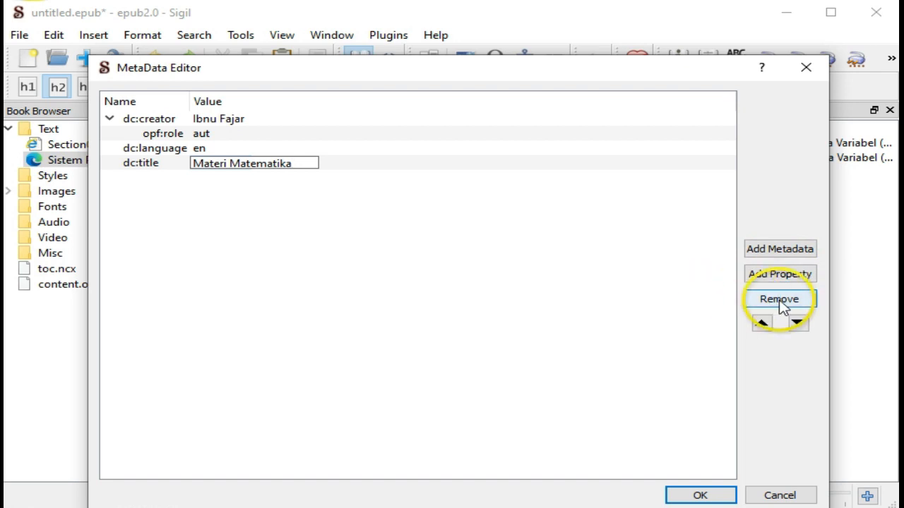
left_click(712, 496)
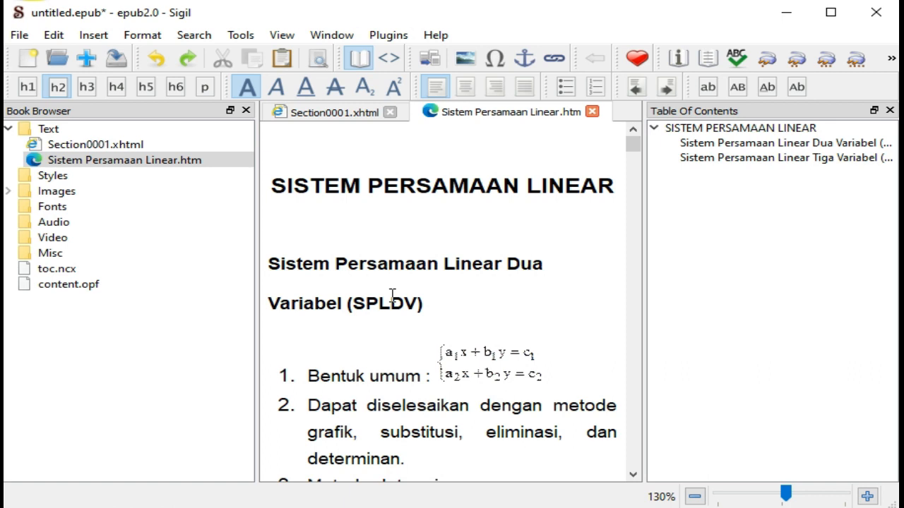
Save the book as an EPUB file named Latih epup in the Documents folder
left_click(437, 192)
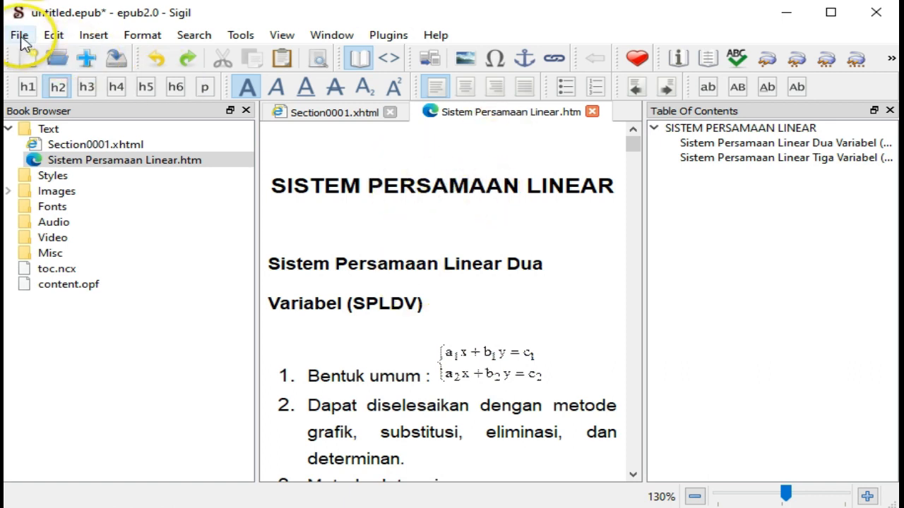
left_click(20, 37)
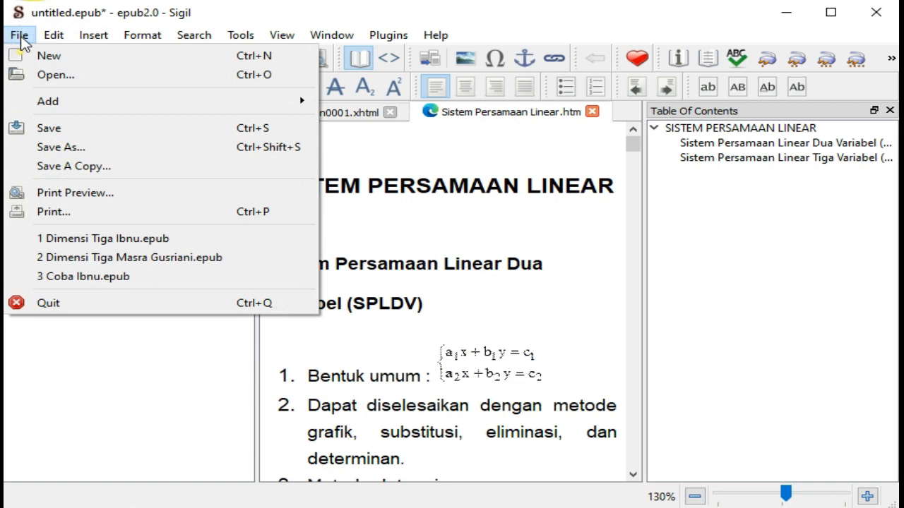
left_click(65, 147)
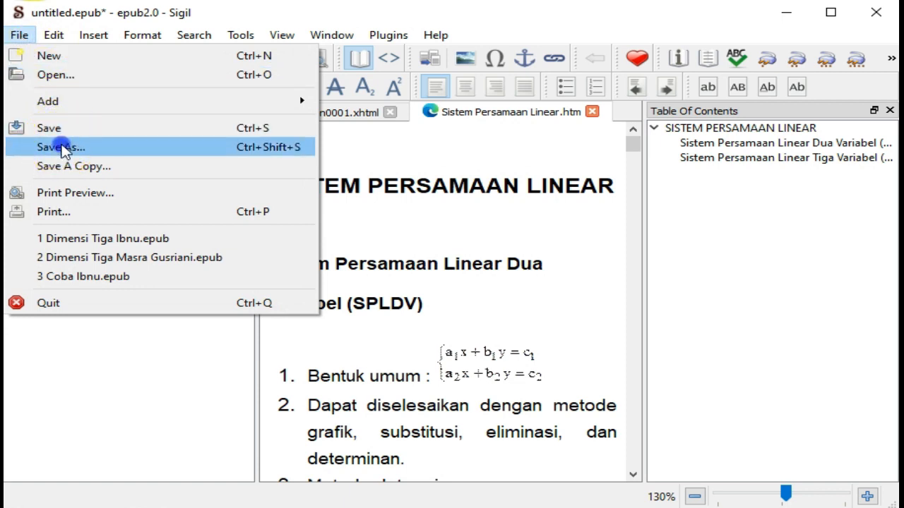
left_click(65, 148)
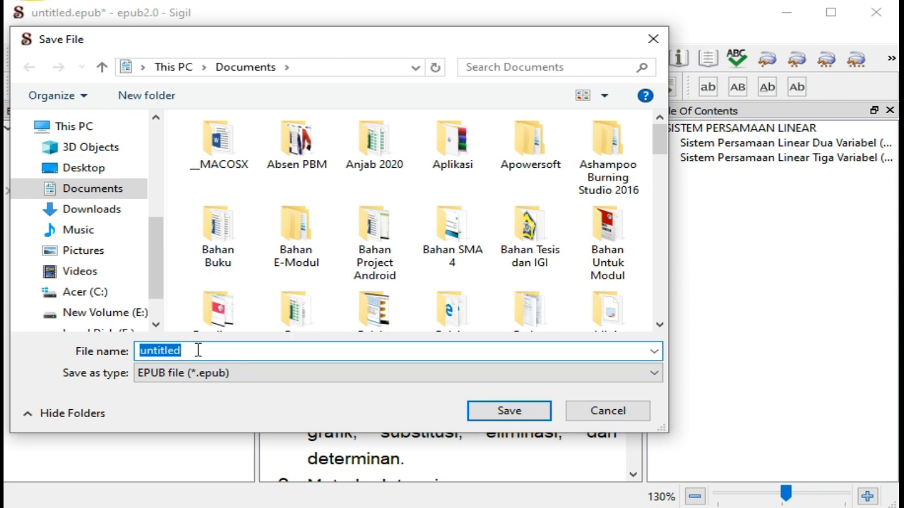
type("Latih epup")
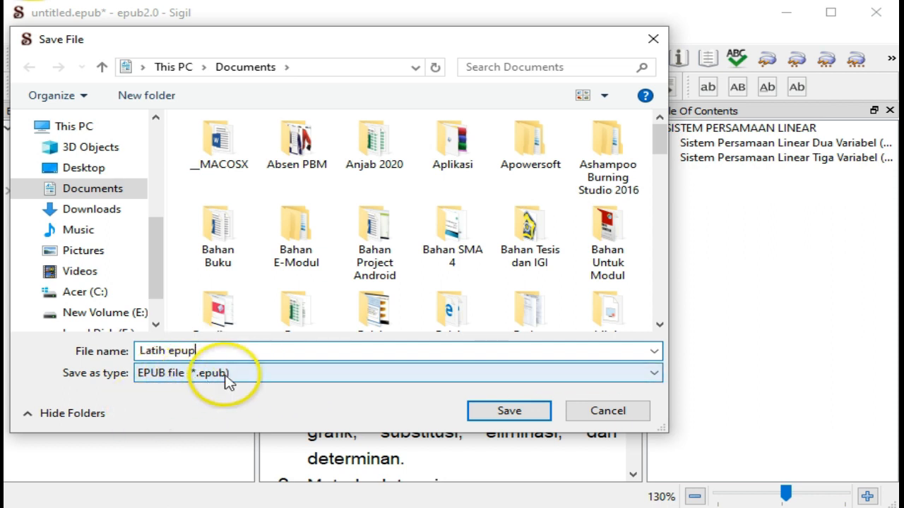
left_click(526, 415)
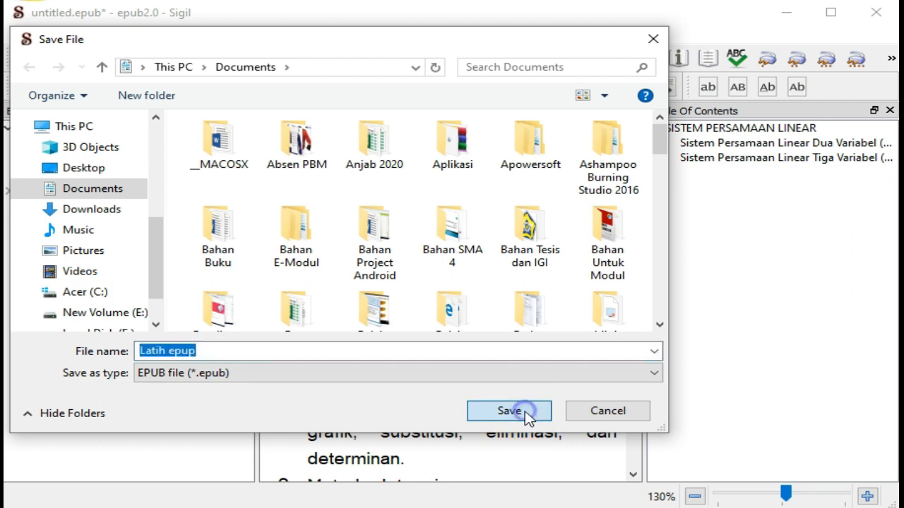